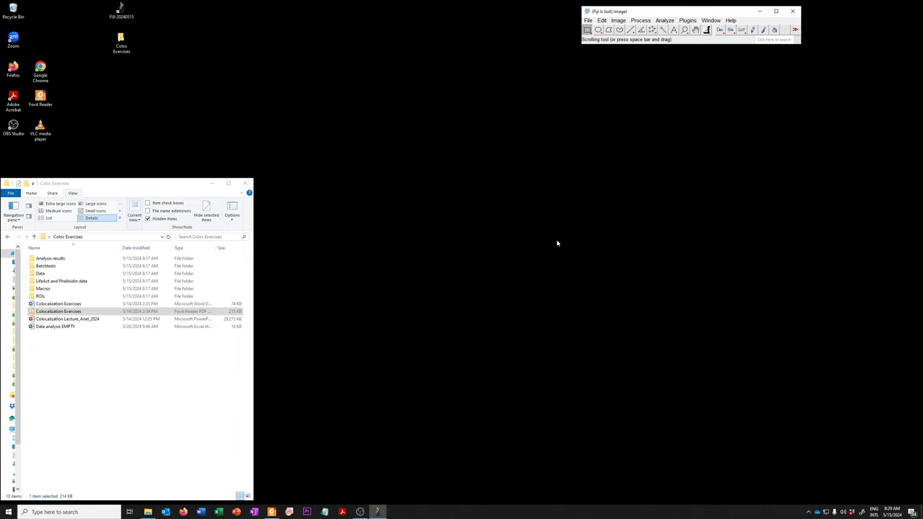
- Show the Data folder in Details view with wider Name column and window, selecting wt+DNA Image30
{"action": "double_click", "coordinate": [81, 274]}
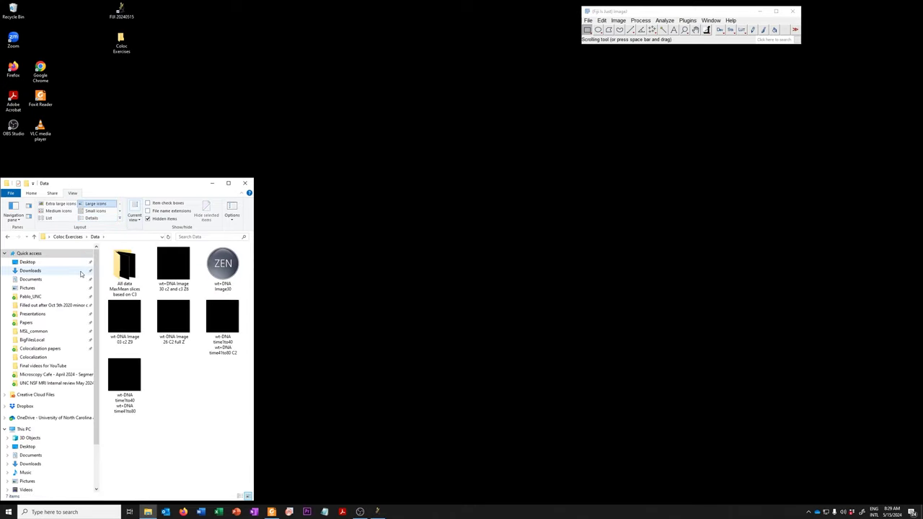
{"action": "left_click", "coordinate": [92, 218]}
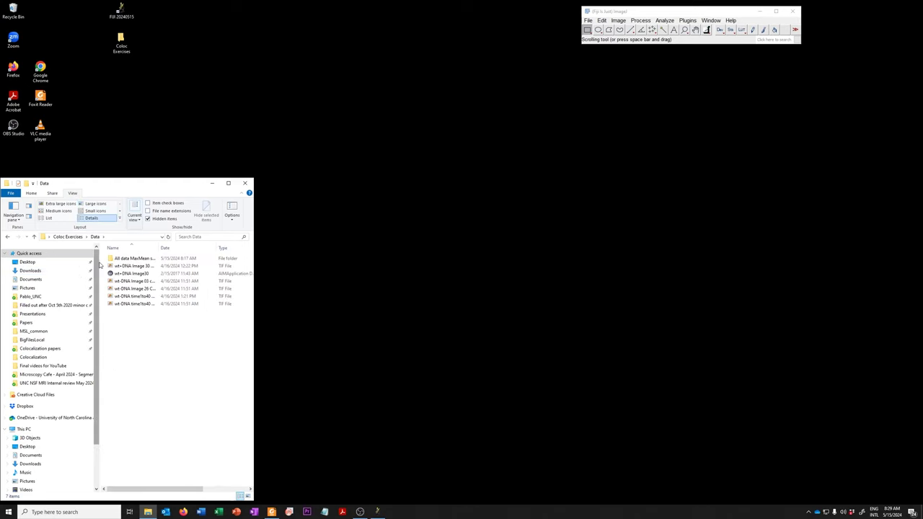
{"action": "left_click_drag", "start_coordinate": [100, 266], "coordinate": [26, 265]}
{"action": "left_click_drag", "start_coordinate": [87, 248], "coordinate": [146, 246]}
{"action": "left_click", "coordinate": [79, 275]}
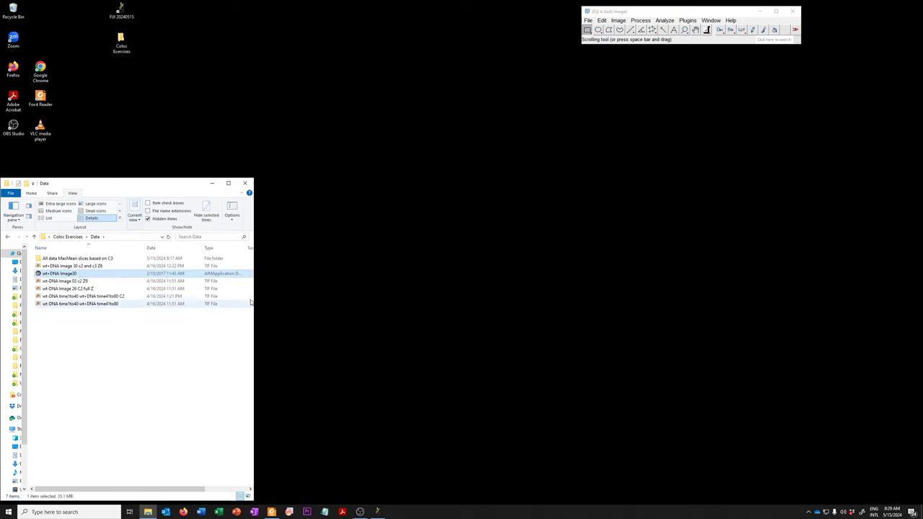
{"action": "left_click_drag", "start_coordinate": [254, 295], "coordinate": [287, 292]}
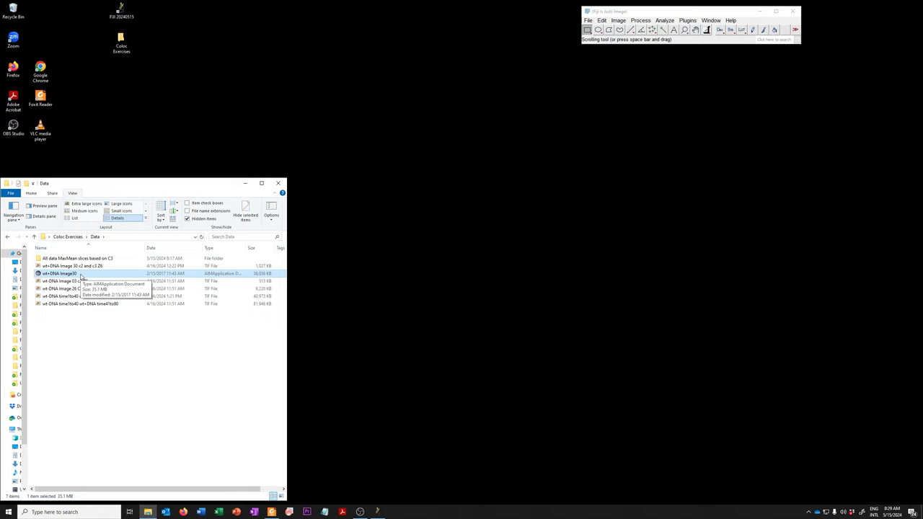
- Load wt+DNA Image30.lsm into Fiji, browse its z-slices and four channels, and shift the window left
{"action": "left_click_drag", "start_coordinate": [75, 275], "coordinate": [613, 39]}
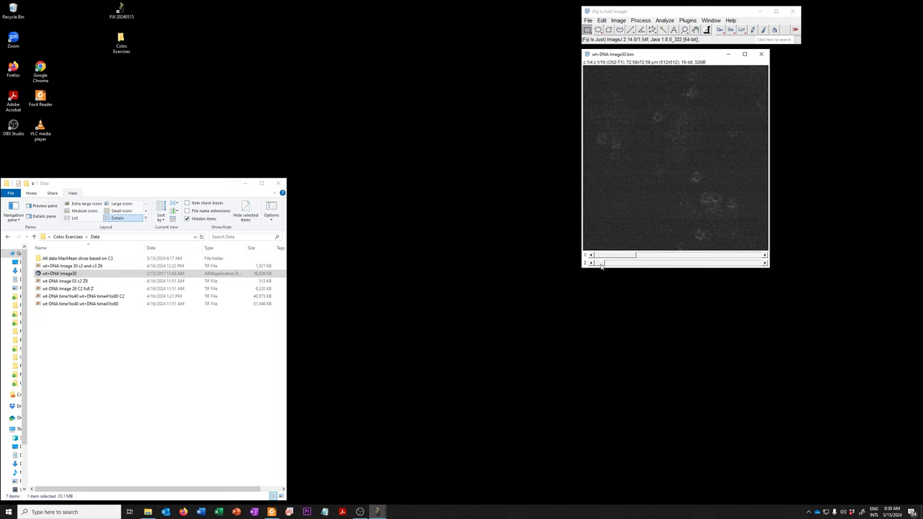
{"action": "left_click_drag", "start_coordinate": [601, 266], "coordinate": [700, 268]}
{"action": "left_click", "coordinate": [665, 256]}
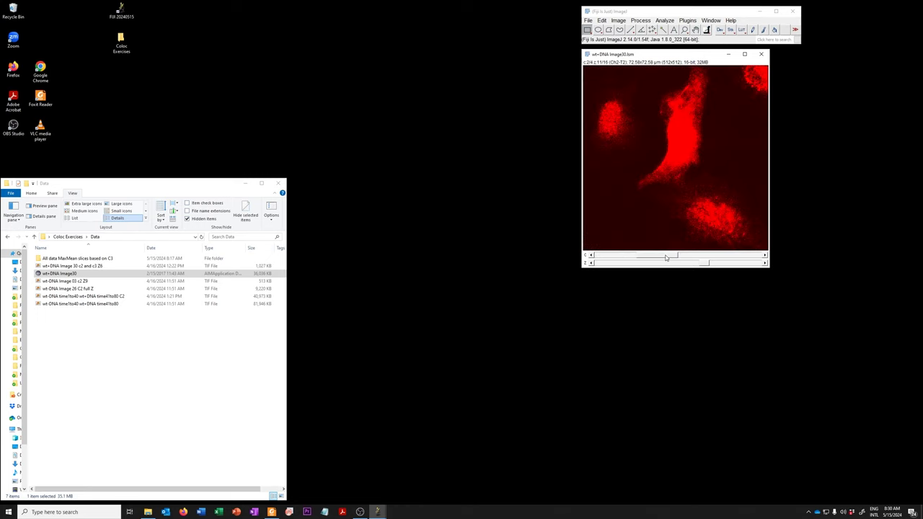
{"action": "left_click", "coordinate": [717, 257]}
{"action": "left_click", "coordinate": [747, 257]}
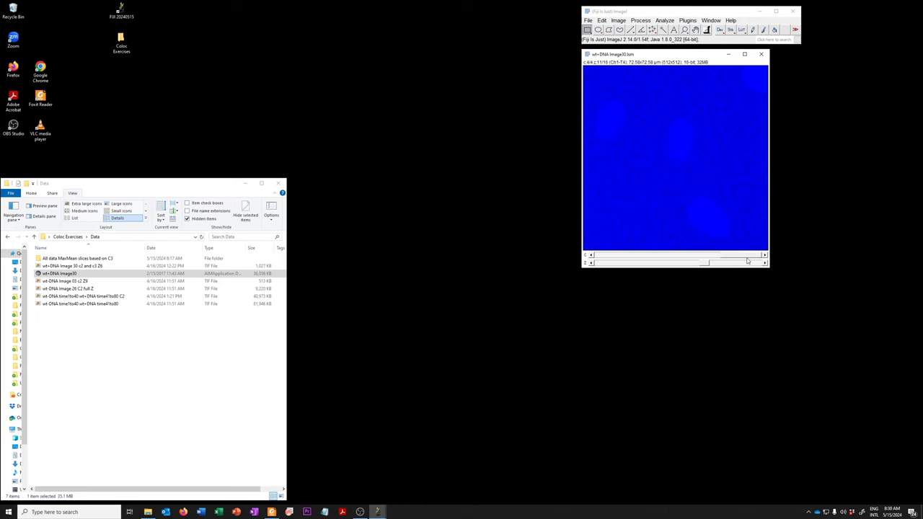
{"action": "left_click_drag", "start_coordinate": [743, 257], "coordinate": [620, 258]}
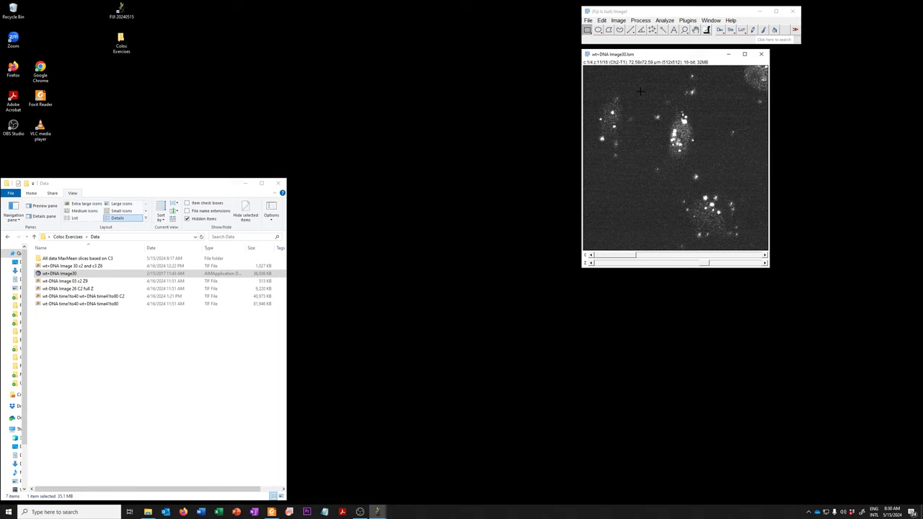
{"action": "left_click_drag", "start_coordinate": [647, 60], "coordinate": [452, 64]}
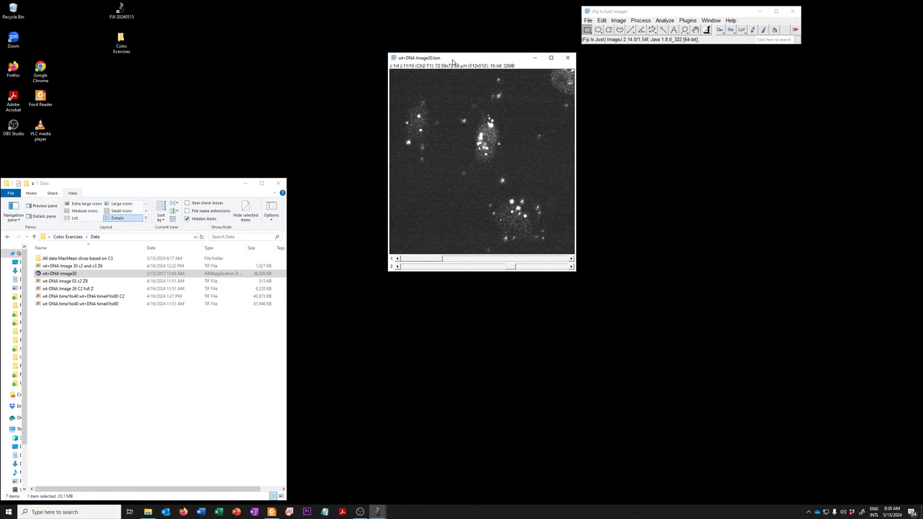
{"action": "left_click", "coordinate": [644, 13]}
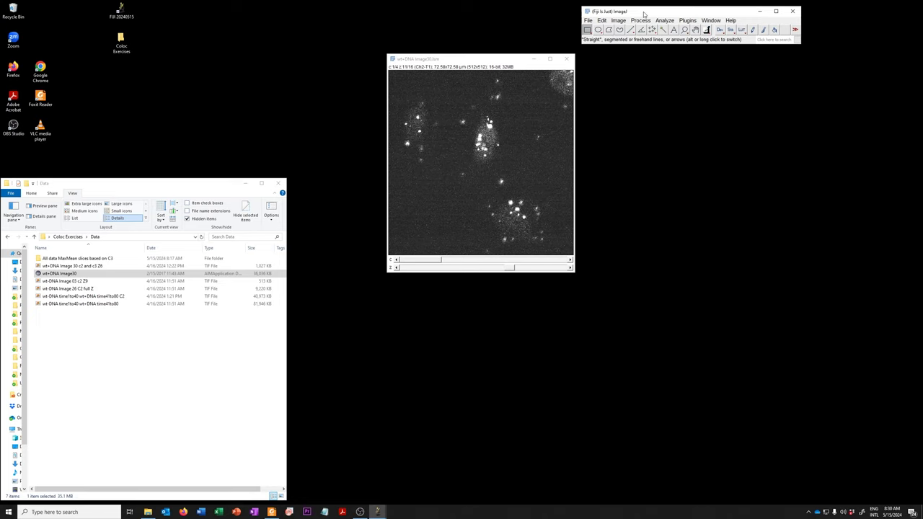
- Place Brightness & Contrast and the Channels Tool beside the image, then return to z-slice 8
{"action": "key", "text": "ctrl+shift+c"}
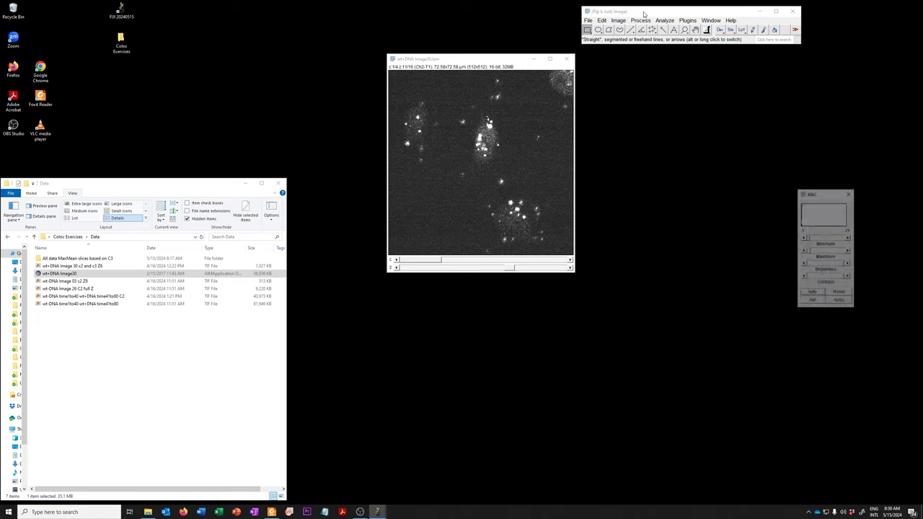
{"action": "left_click_drag", "start_coordinate": [818, 194], "coordinate": [621, 68]}
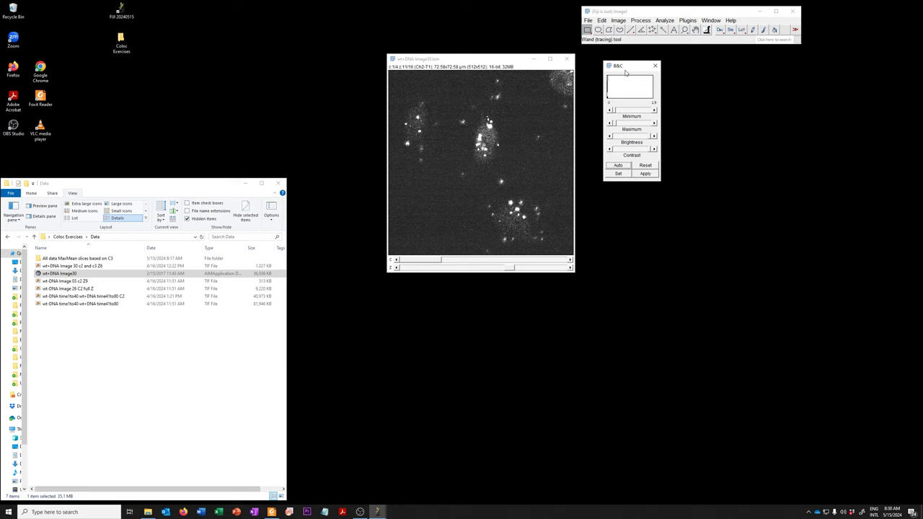
{"action": "key", "text": "ctrl+shift+z"}
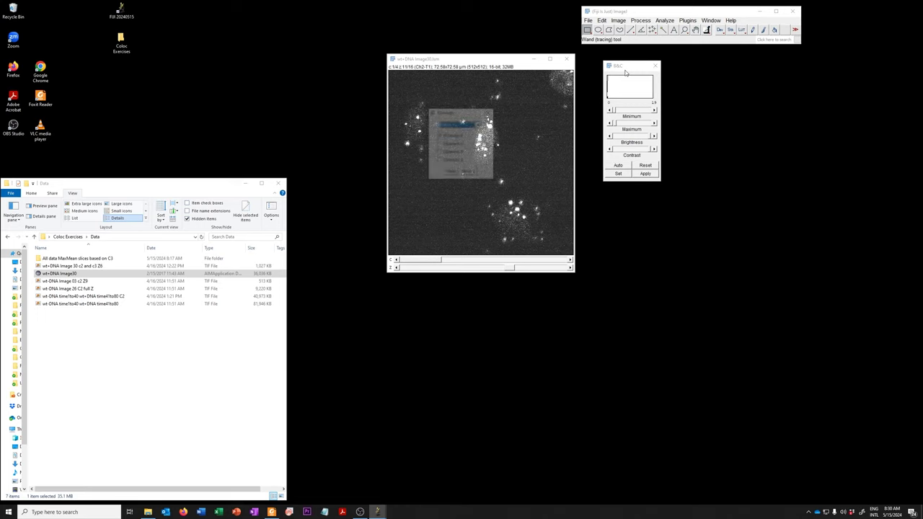
{"action": "left_click_drag", "start_coordinate": [459, 109], "coordinate": [704, 67]}
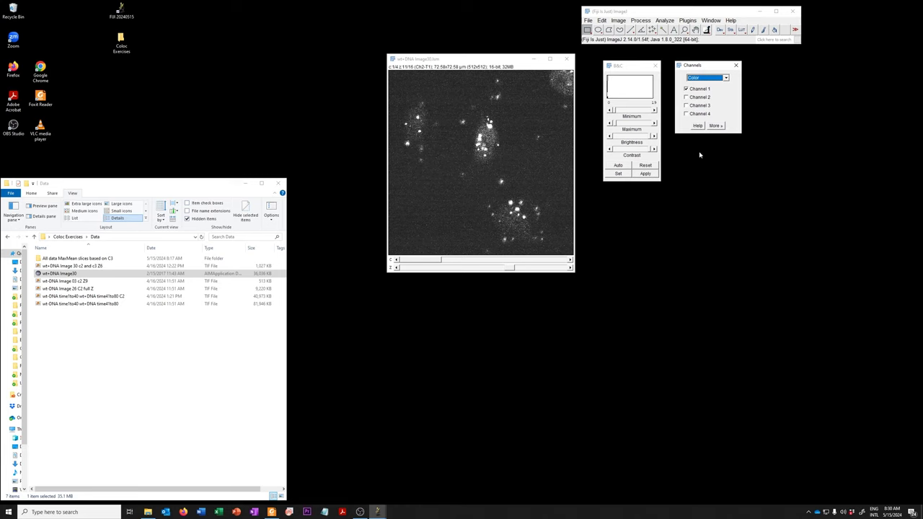
{"action": "left_click_drag", "start_coordinate": [510, 267], "coordinate": [473, 272]}
- Auto-stretch the display and step through channels 2–4, ending back on red channel 2
{"action": "left_click", "coordinate": [629, 168]}
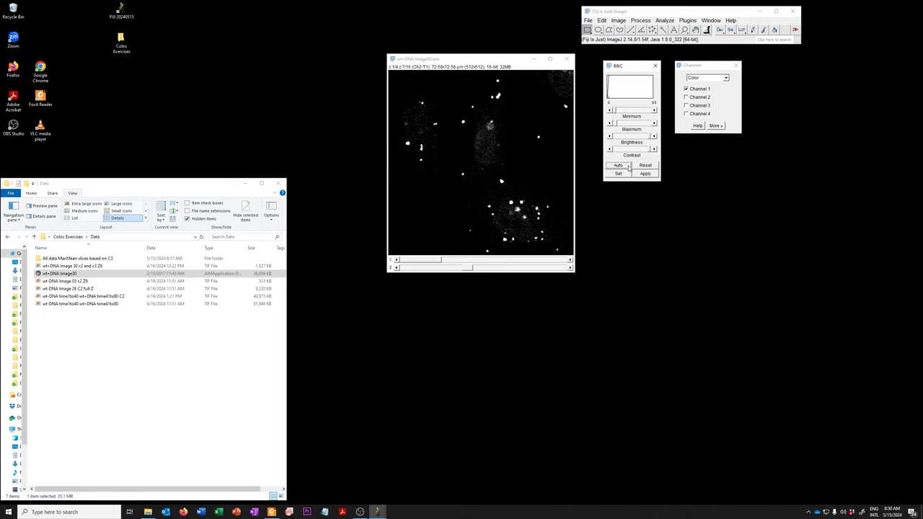
{"action": "key", "text": "Right"}
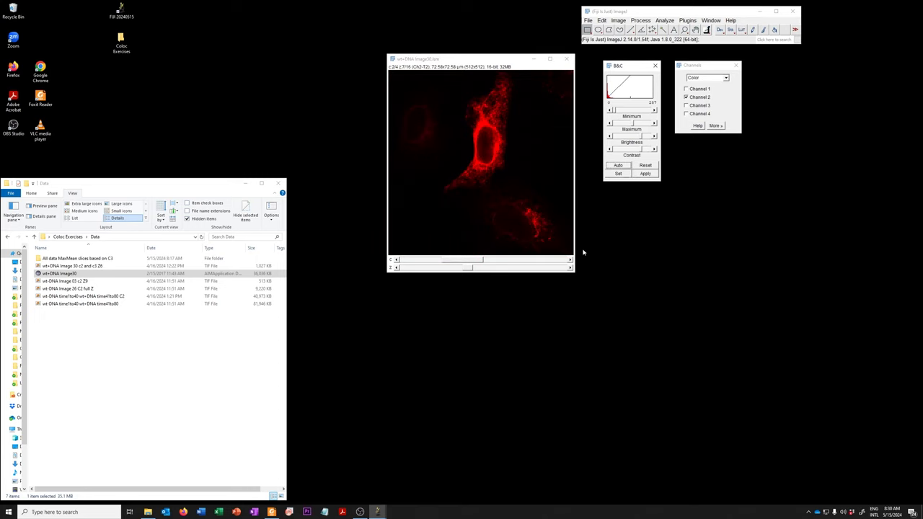
{"action": "left_click", "coordinate": [569, 259]}
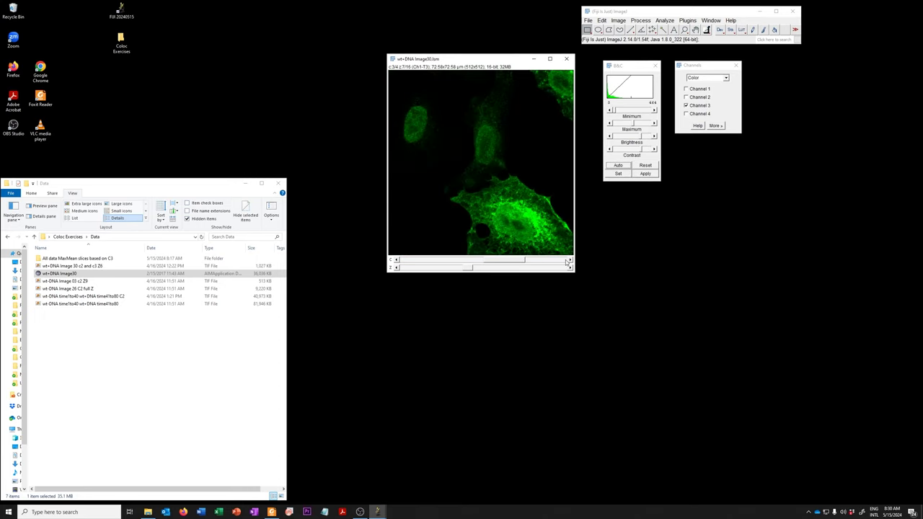
{"action": "left_click", "coordinate": [569, 261]}
{"action": "left_click", "coordinate": [463, 261]}
{"action": "left_click", "coordinate": [462, 261]}
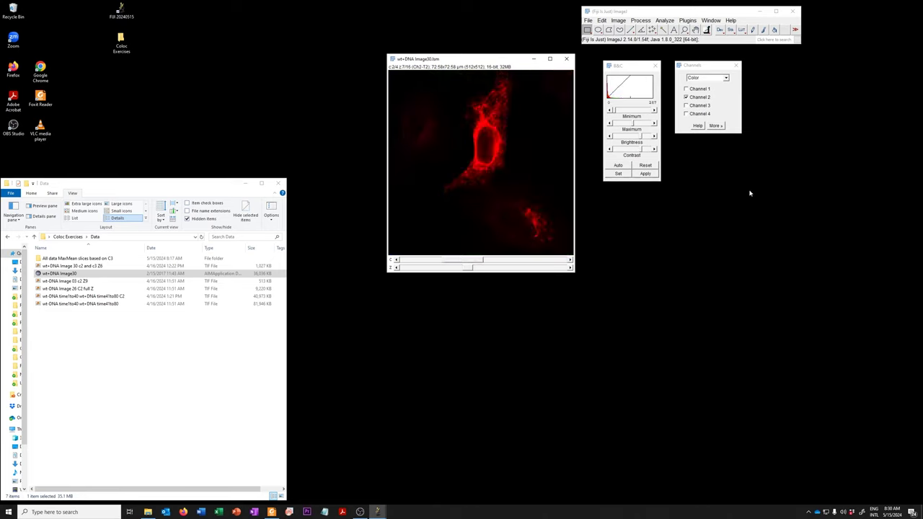
- Recolour channel 2 magenta and switch the display mode to Composite to merge all channels
{"action": "left_click", "coordinate": [718, 127]}
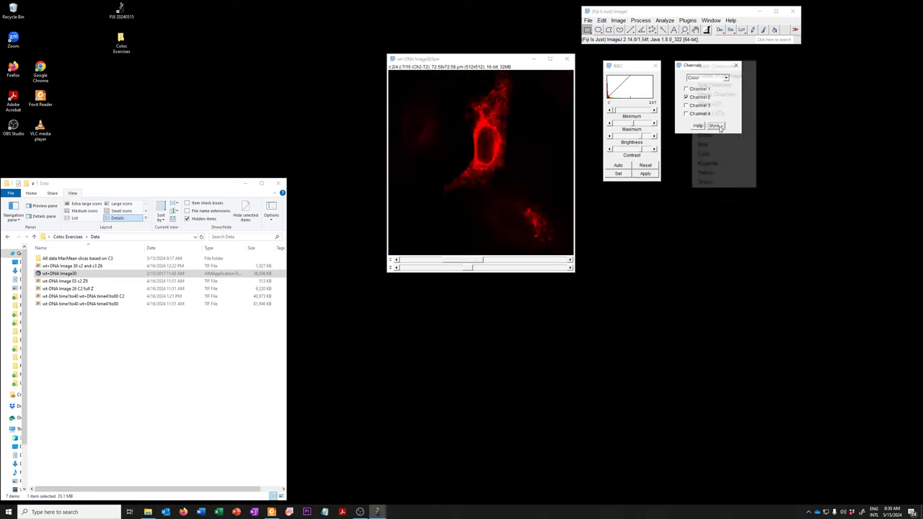
{"action": "left_click", "coordinate": [719, 163]}
{"action": "mouse_move", "coordinate": [471, 268]}
{"action": "left_mouse_down"}
{"action": "mouse_move", "coordinate": [486, 269]}
{"action": "mouse_move", "coordinate": [457, 268]}
{"action": "left_mouse_up"}
{"action": "left_click", "coordinate": [721, 77]}
{"action": "left_click", "coordinate": [719, 85]}
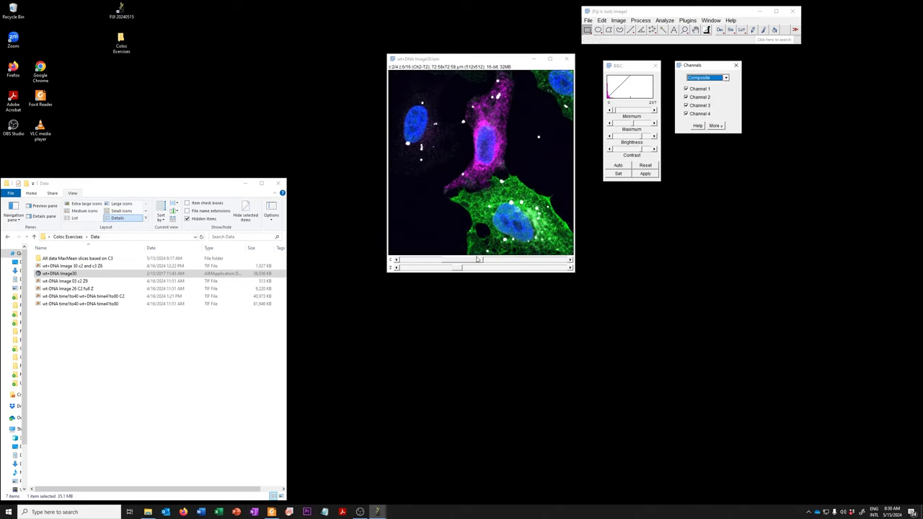
{"action": "mouse_move", "coordinate": [462, 268]}
{"action": "left_mouse_down"}
{"action": "mouse_move", "coordinate": [502, 268]}
{"action": "mouse_move", "coordinate": [468, 268]}
{"action": "left_mouse_up"}
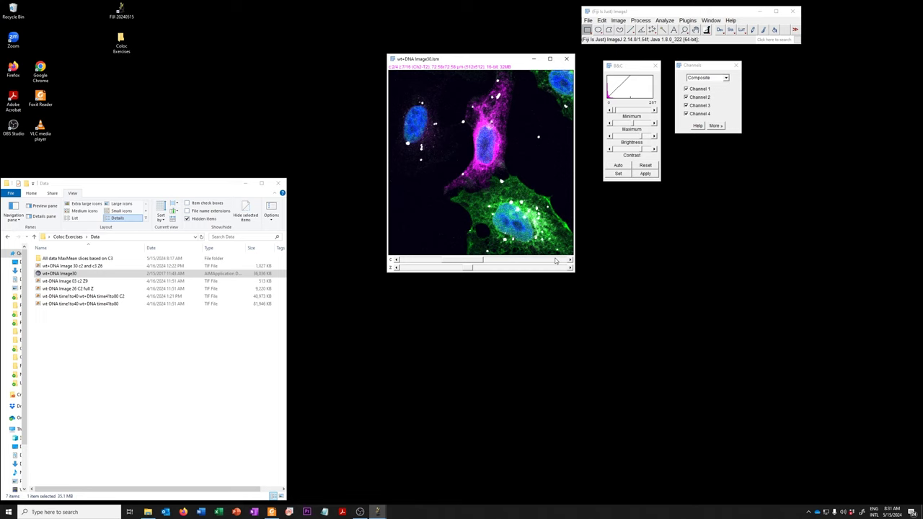
- Step the composite back one Z slice to slice 6 of 16
{"action": "left_click", "coordinate": [396, 267]}
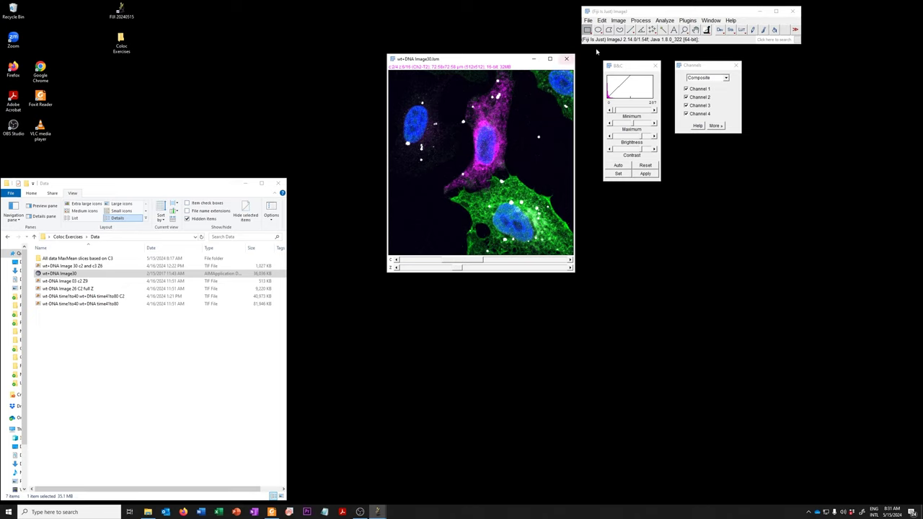
{"action": "left_click", "coordinate": [619, 20]}
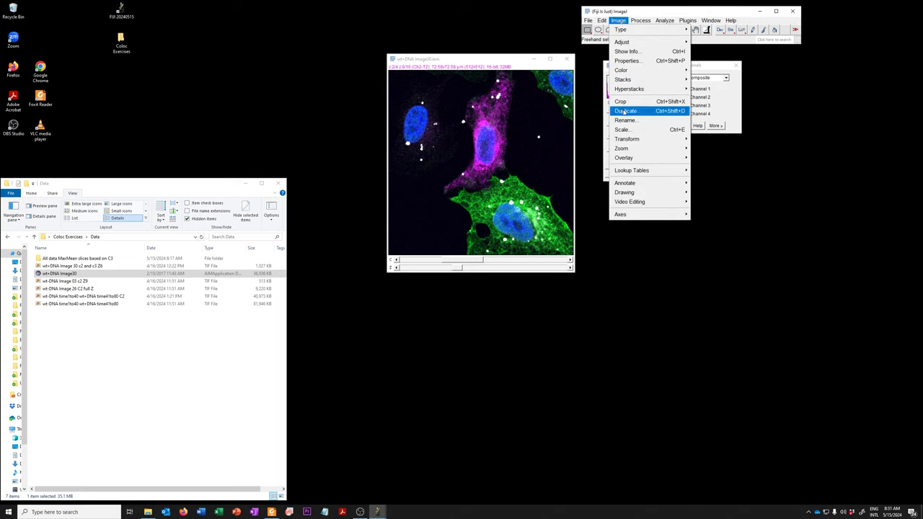
{"action": "left_click", "coordinate": [721, 14]}
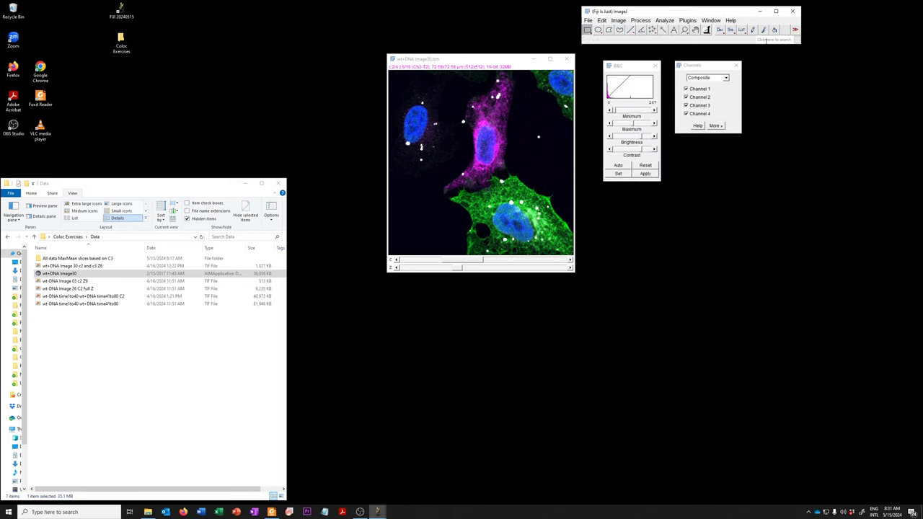
{"action": "left_click", "coordinate": [766, 41]}
{"action": "type", "text": "duplicate"}
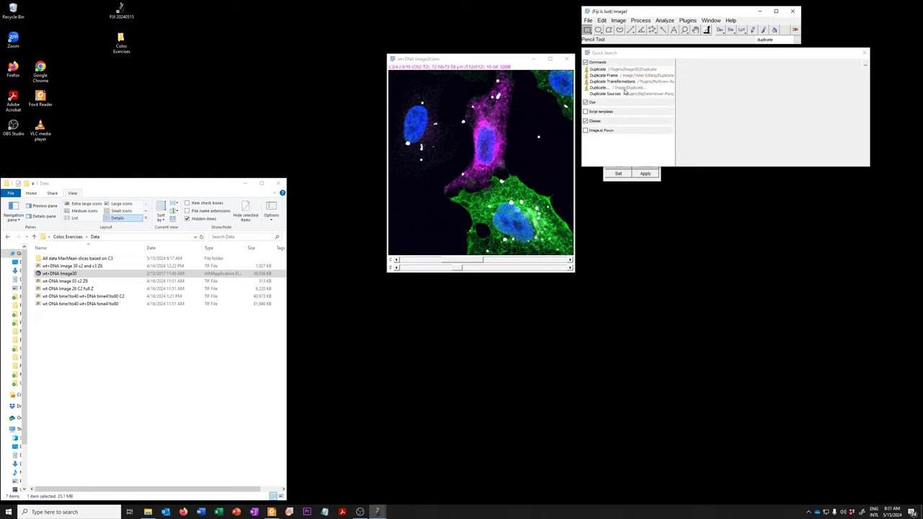
{"action": "left_click", "coordinate": [780, 122]}
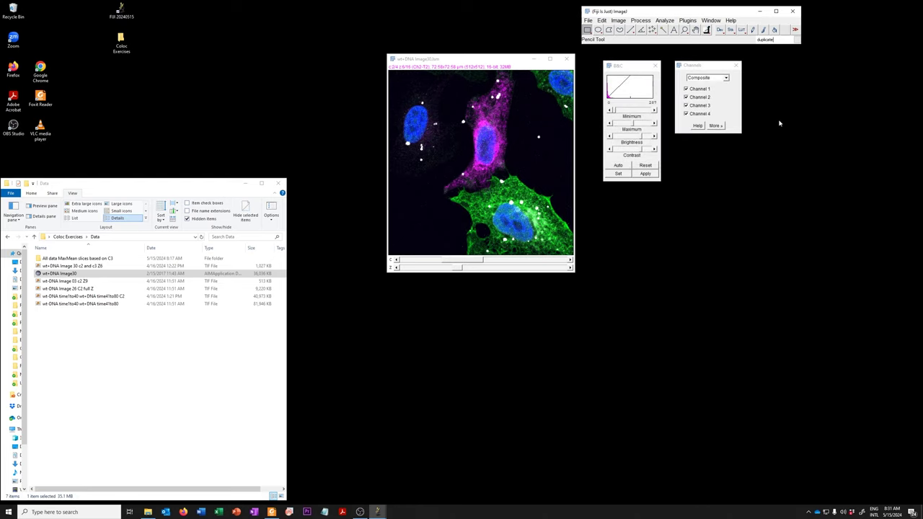
{"action": "left_click", "coordinate": [772, 40]}
{"action": "left_click", "coordinate": [764, 169]}
{"action": "left_click", "coordinate": [729, 40]}
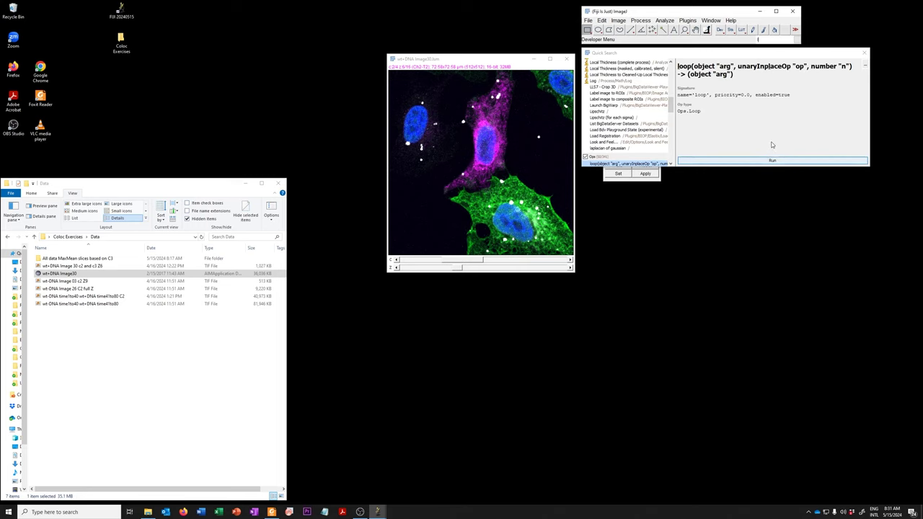
{"action": "left_click", "coordinate": [865, 54]}
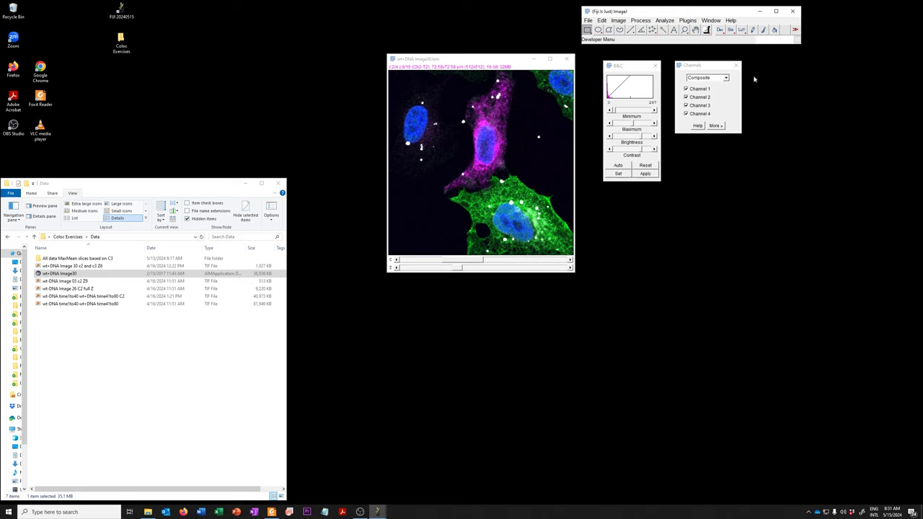
{"action": "left_click", "coordinate": [503, 62]}
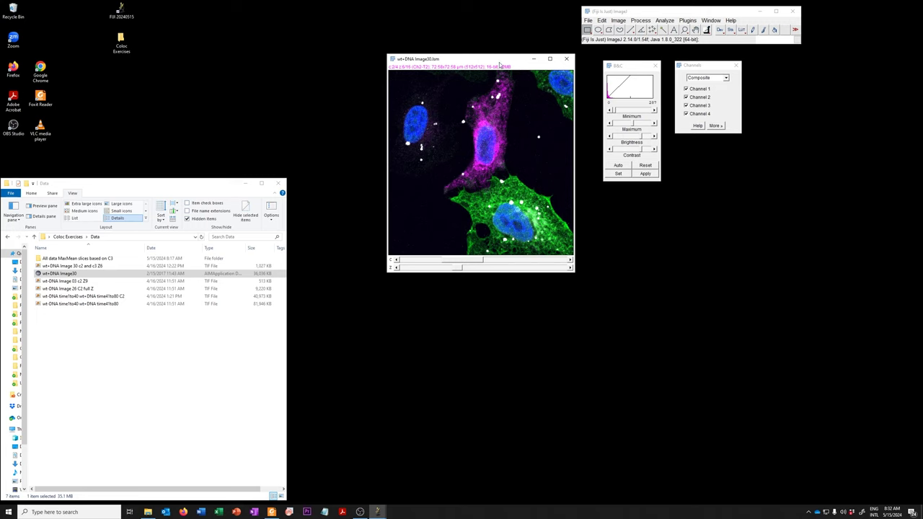
- Duplicate channels 2-3 of slice 8 as wt+DNA Image30-1.lsm and place it below the original
{"action": "left_click", "coordinate": [619, 20]}
{"action": "left_click", "coordinate": [626, 111]}
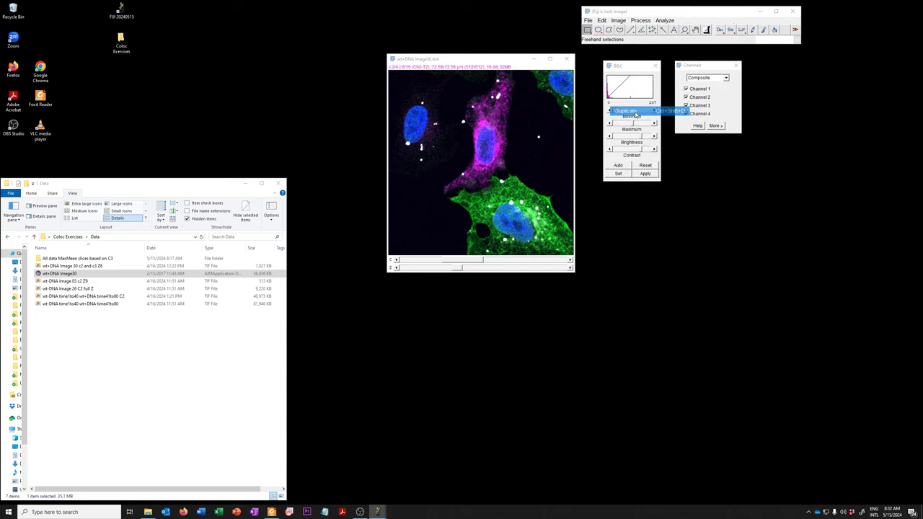
{"action": "double_click", "coordinate": [480, 151]}
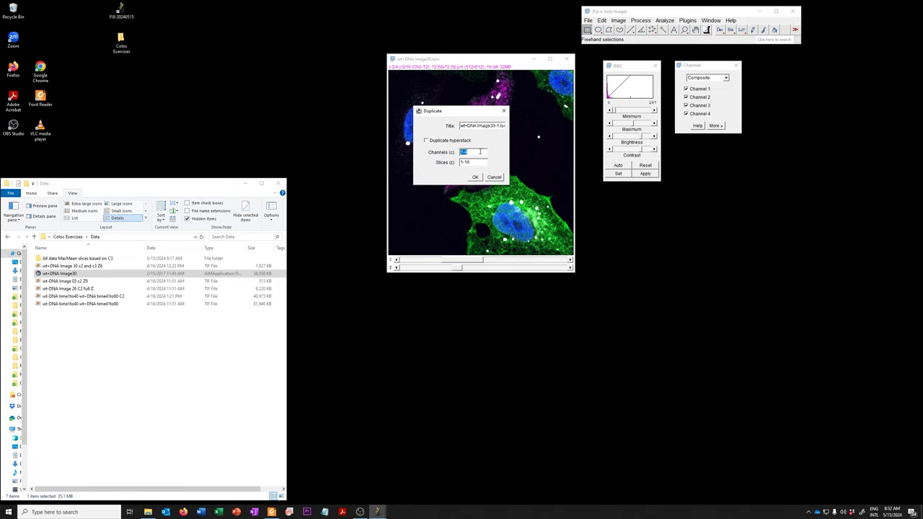
{"action": "type", "text": "2-3"}
{"action": "double_click", "coordinate": [473, 163]}
{"action": "type", "text": "8"}
{"action": "left_click", "coordinate": [476, 177]}
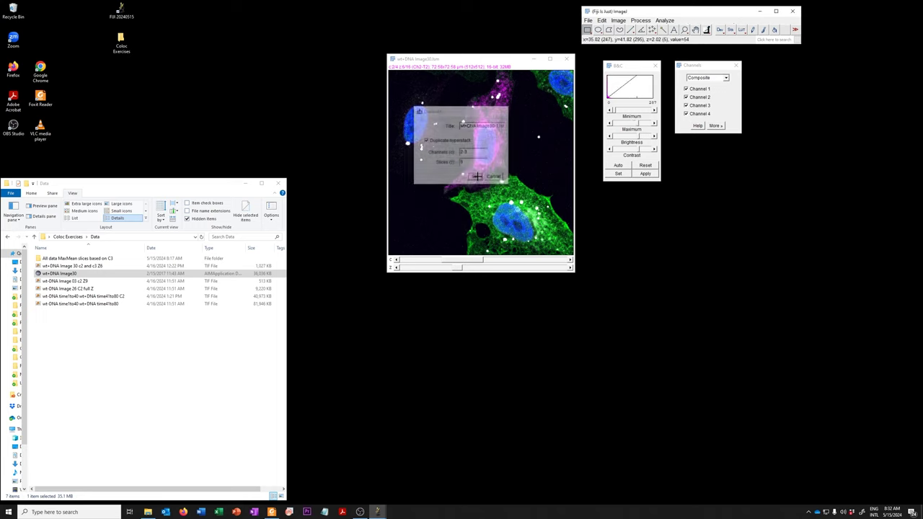
{"action": "left_click_drag", "start_coordinate": [622, 61], "coordinate": [463, 204]}
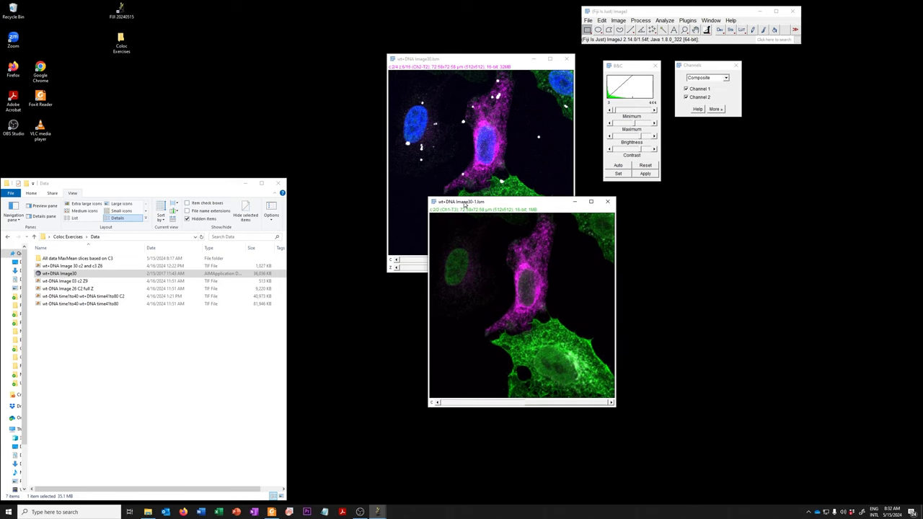
- Switch the duplicate to Color mode on magenta channel 1 and move it beside the original
{"action": "left_click", "coordinate": [727, 77]}
{"action": "left_click", "coordinate": [694, 90]}
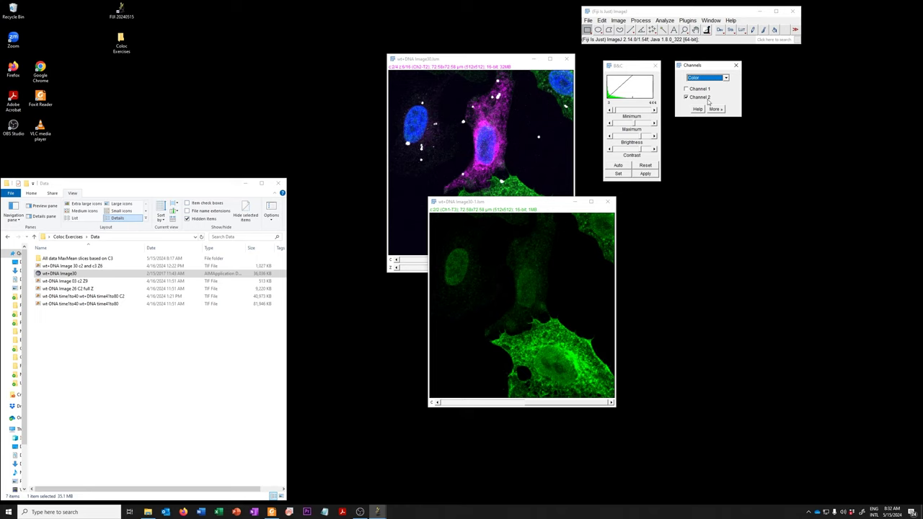
{"action": "left_click", "coordinate": [698, 89]}
{"action": "left_click", "coordinate": [707, 97]}
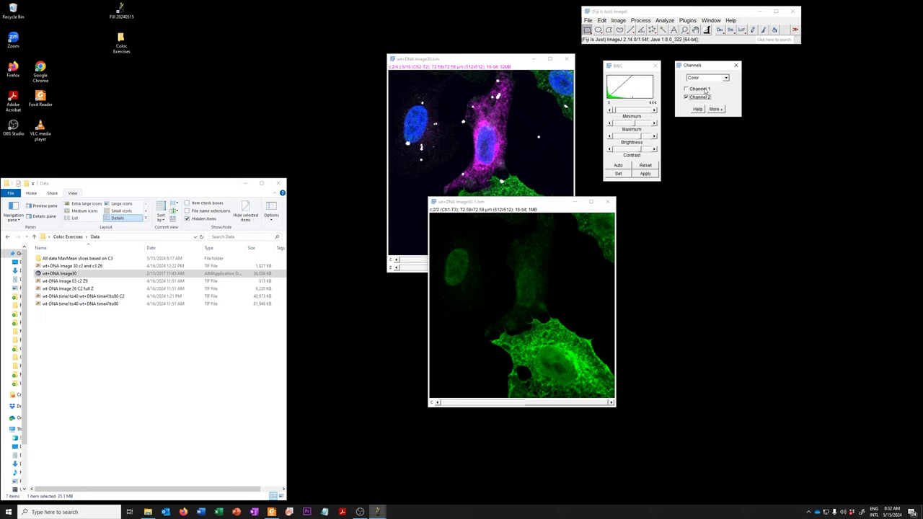
{"action": "left_click", "coordinate": [706, 90]}
{"action": "left_click", "coordinate": [716, 109]}
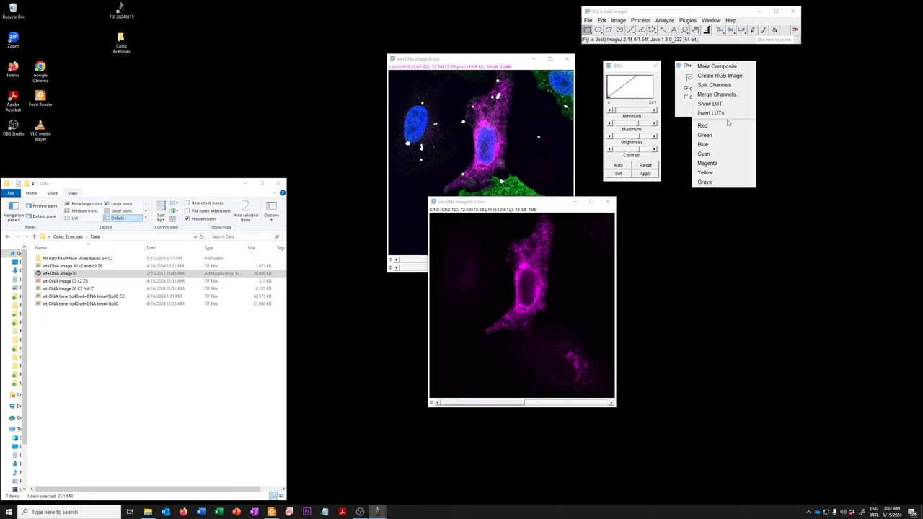
{"action": "left_click", "coordinate": [785, 101]}
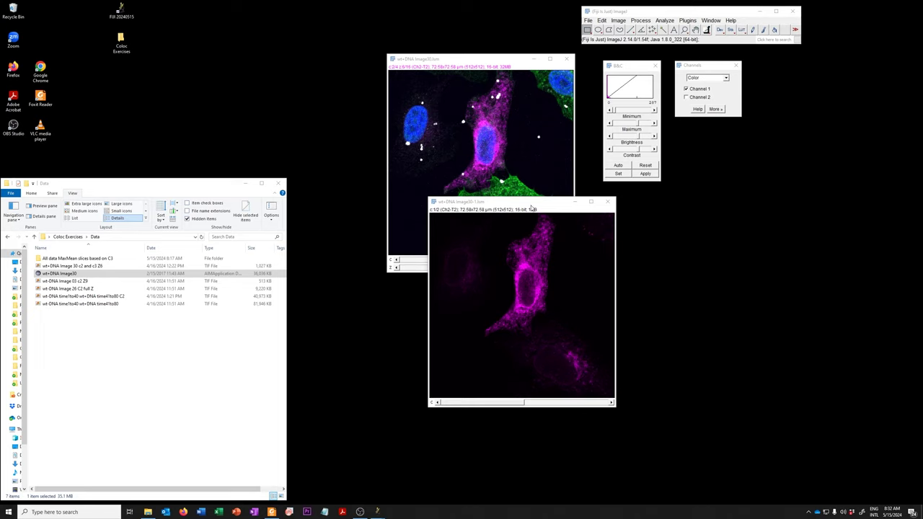
{"action": "left_click_drag", "start_coordinate": [531, 204], "coordinate": [684, 194]}
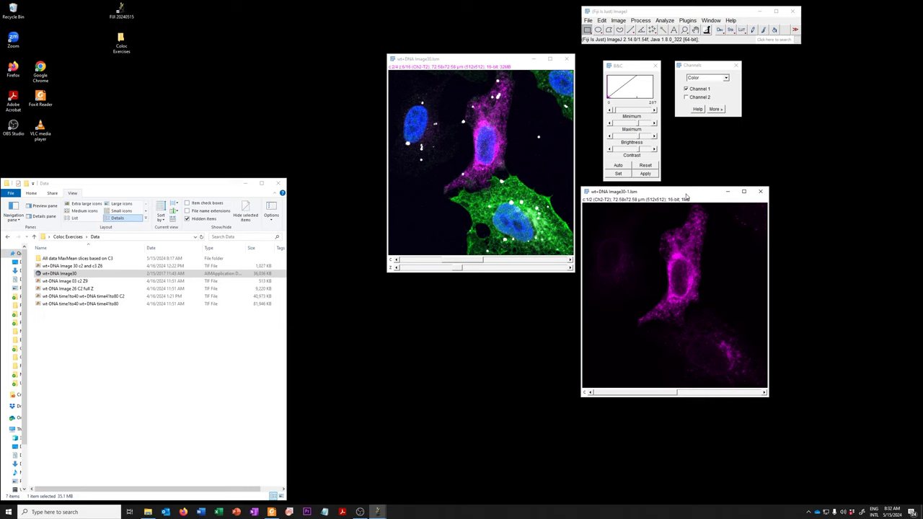